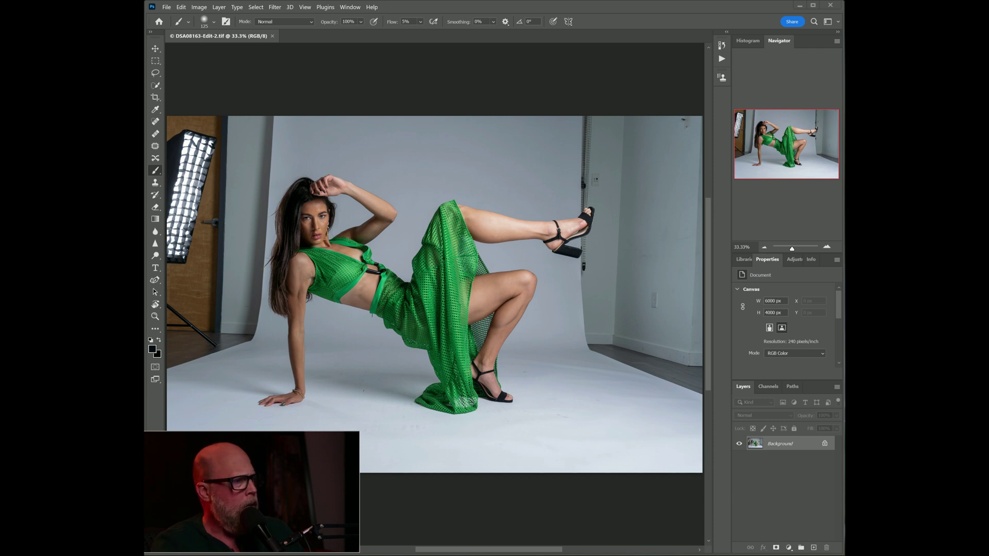
Step: Duplicate the background layer and lasso the softbox and studio wall area left of the paper backdrop
key("ctrl+j")
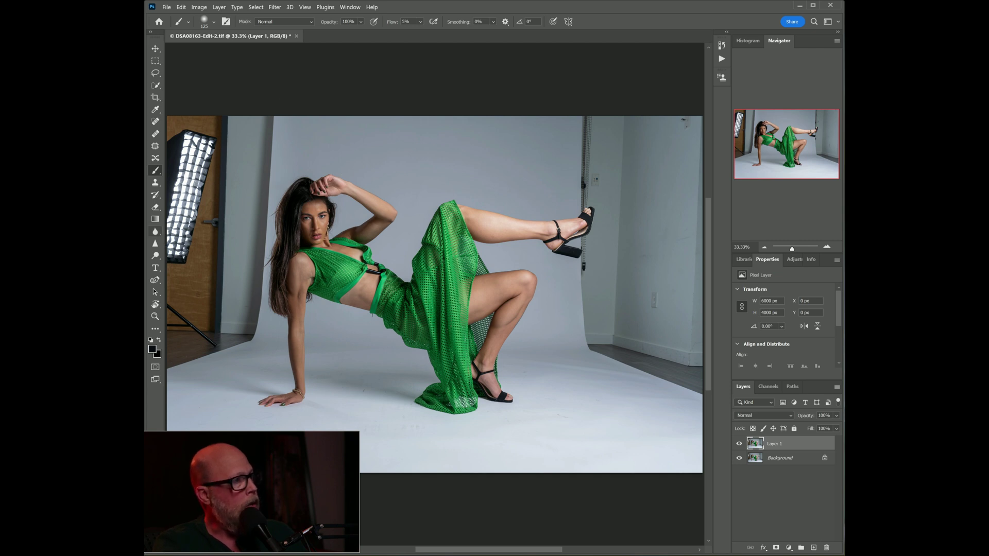
left_click(160, 73)
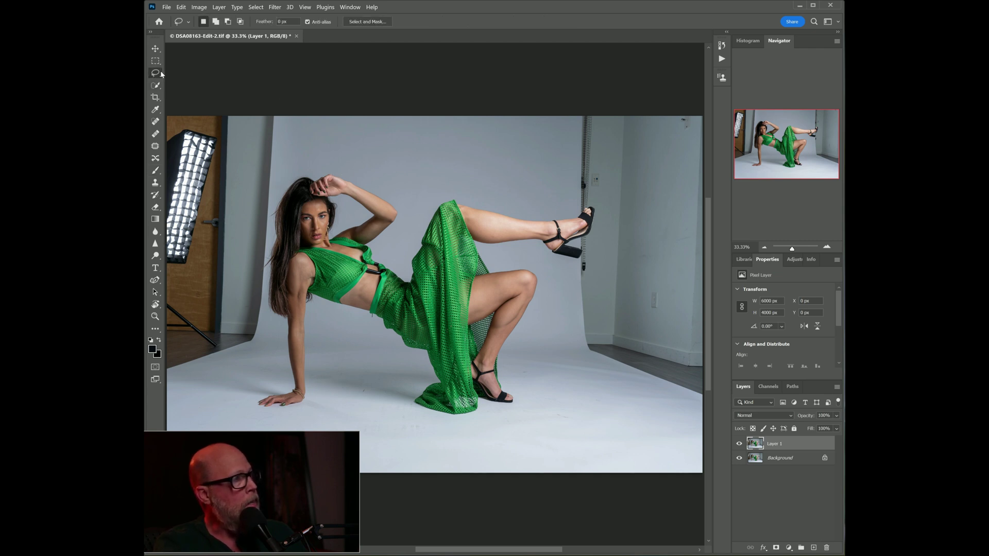
mouse_move(281, 117)
left_mouse_down()
mouse_move(258, 340)
mouse_move(177, 388)
mouse_move(160, 363)
mouse_move(157, 181)
mouse_move(143, 90)
left_mouse_up()
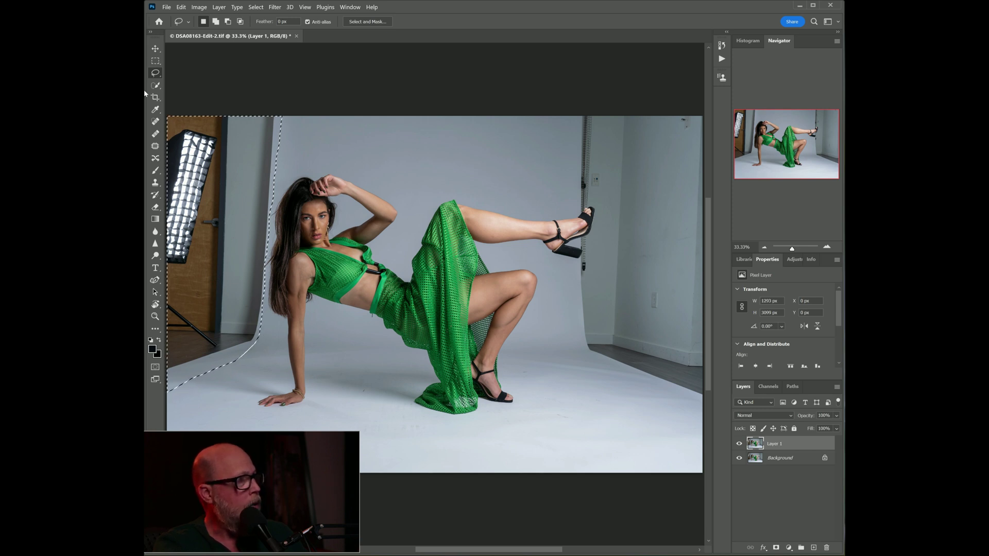
Step: Try to replace the selected softbox area using Fill with Content-Aware contents at 100% opacity
right_click(209, 162)
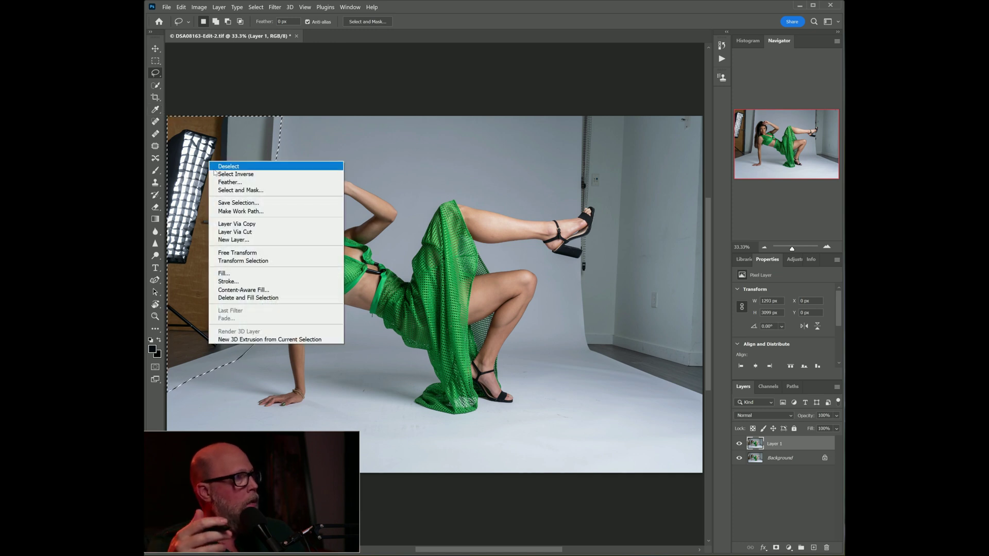
left_click(242, 274)
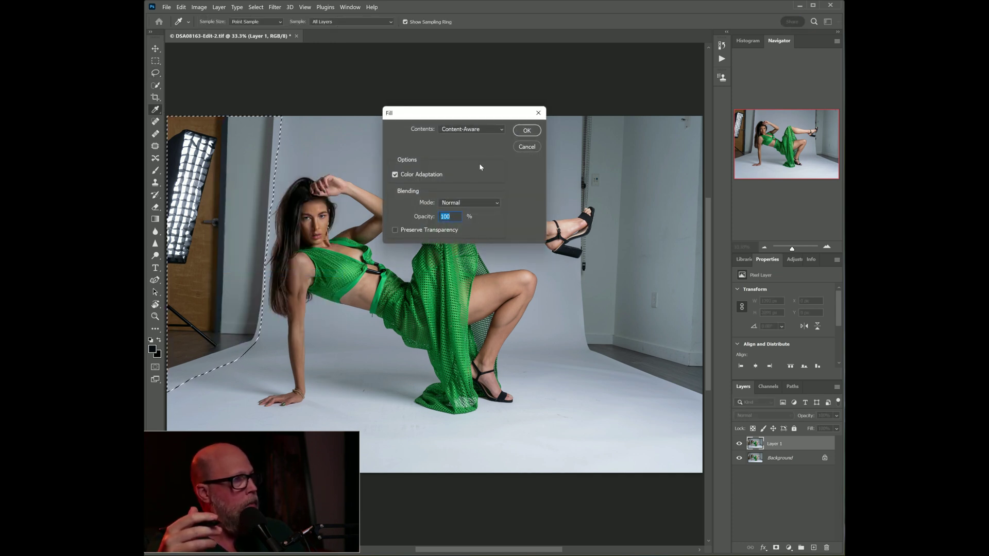
left_click(526, 132)
key("l")
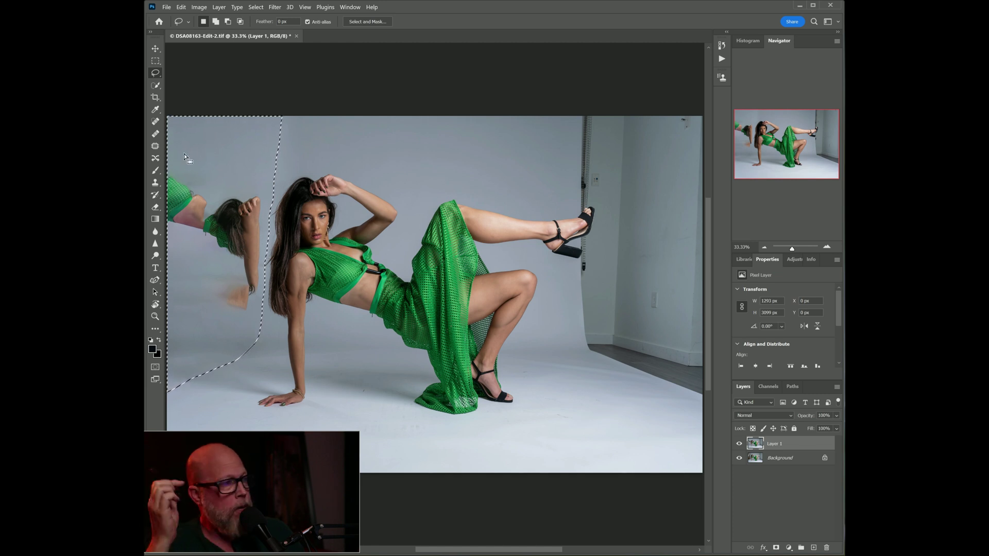
key("Delete")
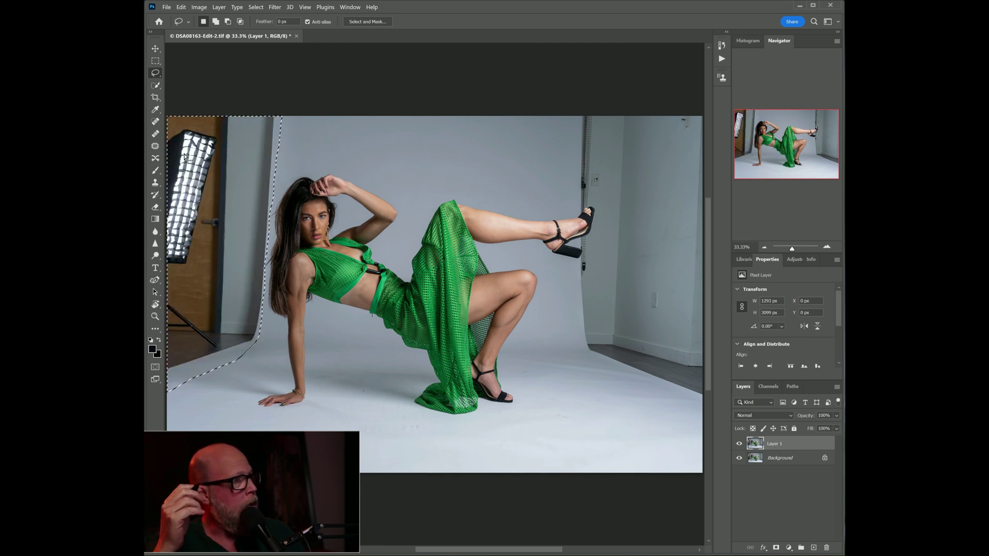
Step: Replace the selected softbox area using Content-Aware Fill, sampling only the adjacent backdrop and outputting to the current layer, and deselect
left_click(181, 8)
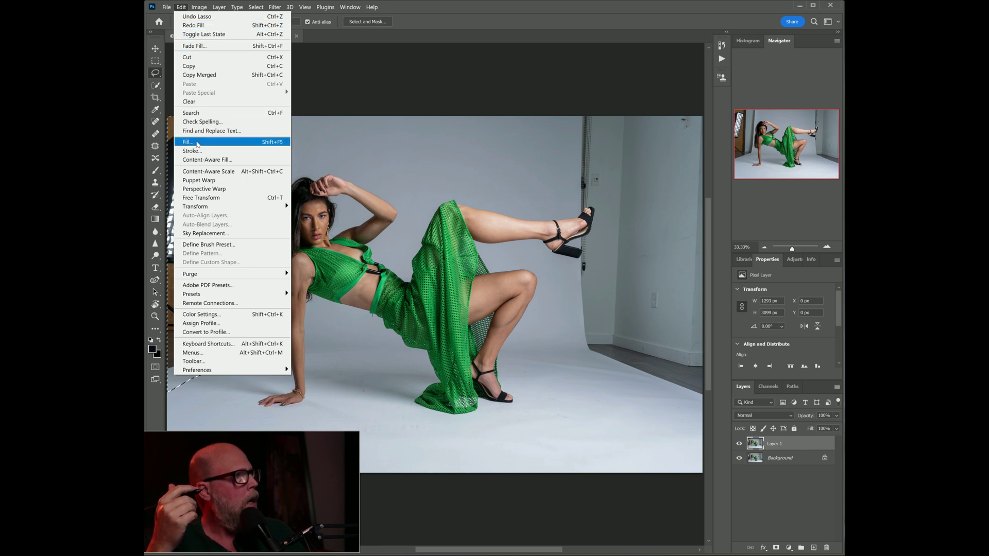
left_click(205, 160)
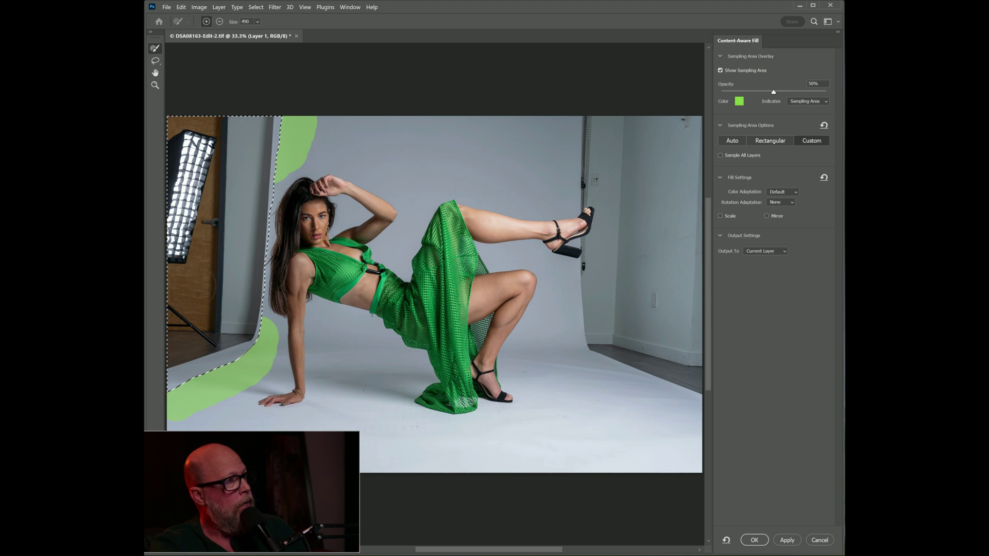
left_click(754, 540)
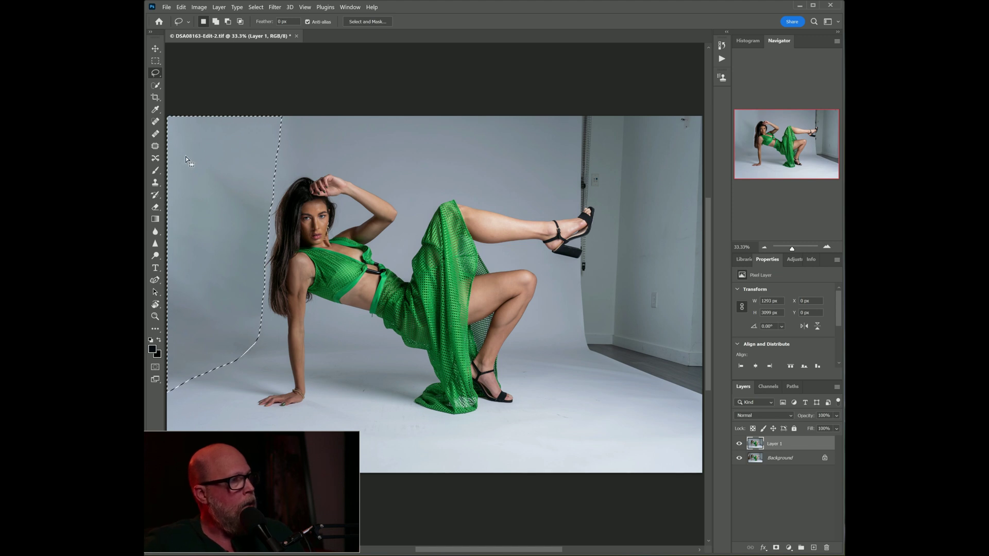
key("ctrl+d")
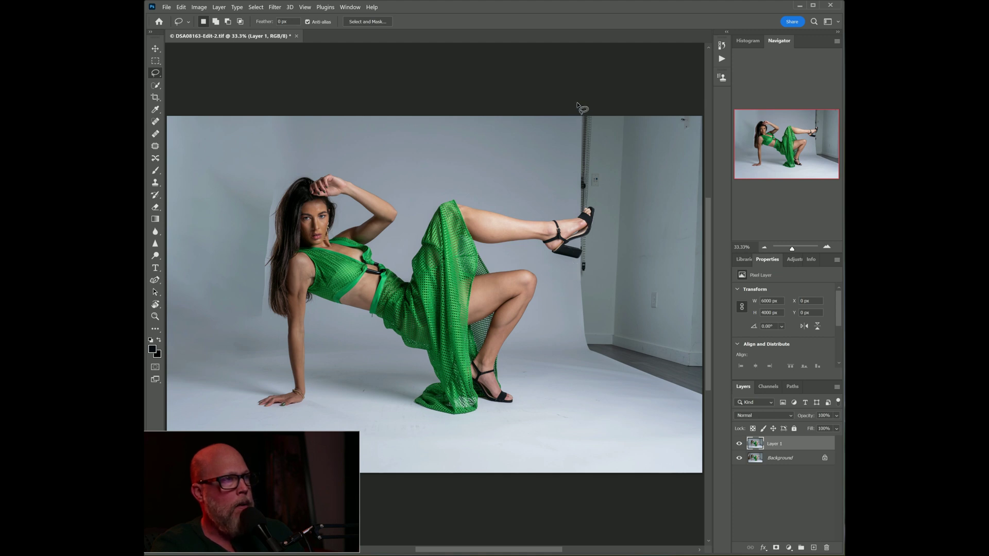
Step: Lasso the wall area beyond the raised shoe and replace it using Content-Aware Fill sampled from the adjacent backdrop and floor, and deselect
mouse_move(571, 166)
left_mouse_down()
mouse_move(574, 212)
mouse_move(594, 206)
mouse_move(582, 246)
mouse_move(588, 360)
mouse_move(699, 405)
mouse_move(712, 368)
mouse_move(716, 91)
mouse_move(677, 159)
left_mouse_up()
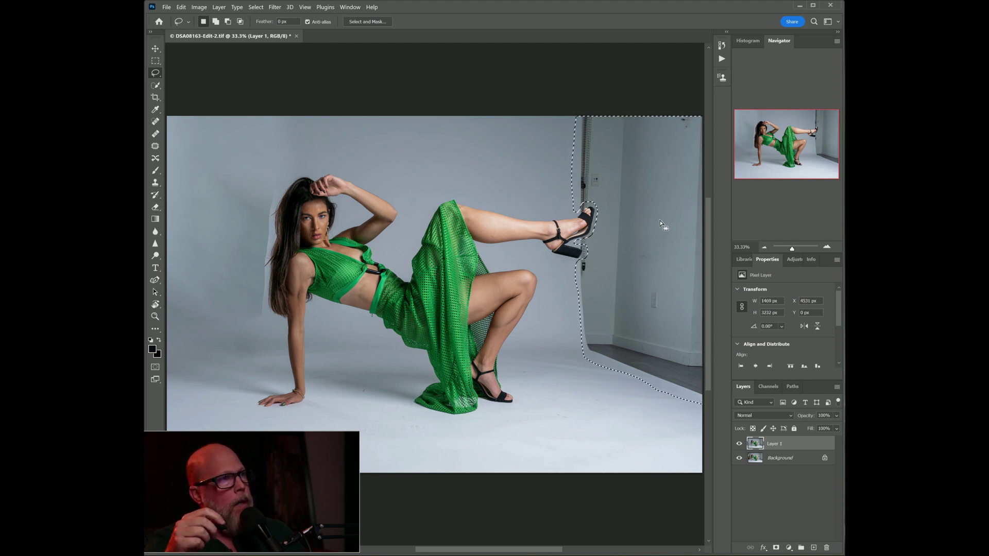
left_click(181, 7)
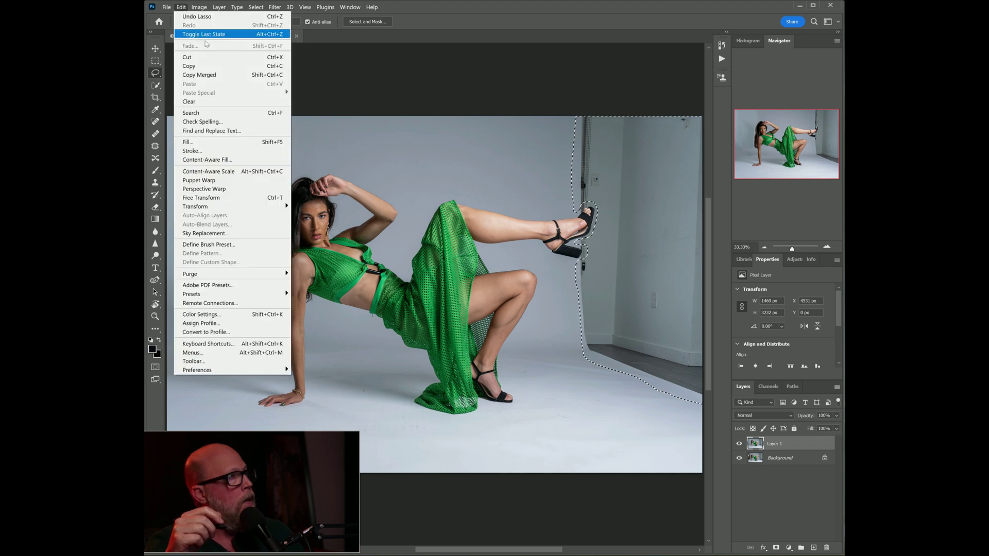
left_click(207, 159)
left_click_drag(563, 121, 556, 196)
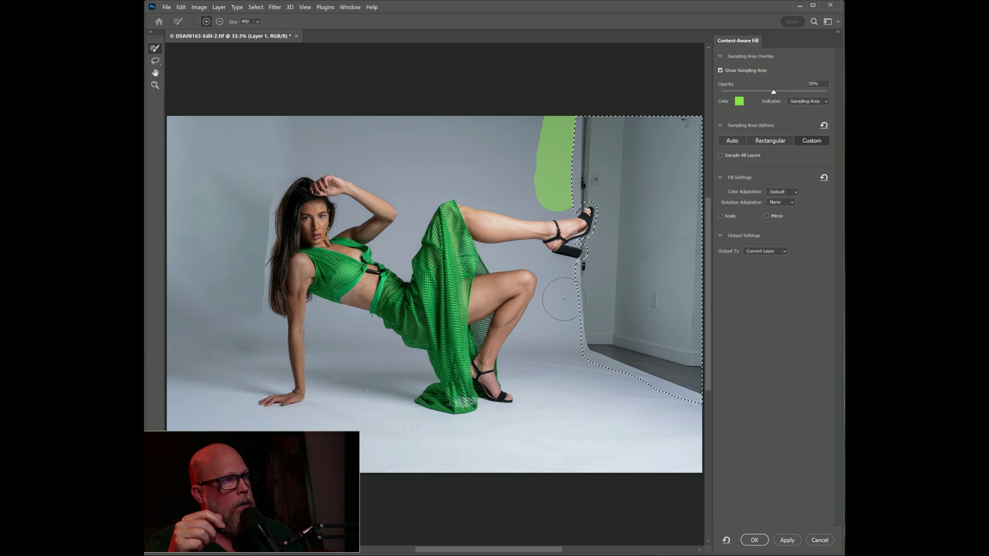
mouse_move(563, 288)
left_mouse_down()
mouse_move(568, 353)
mouse_move(693, 414)
mouse_move(693, 399)
left_mouse_up()
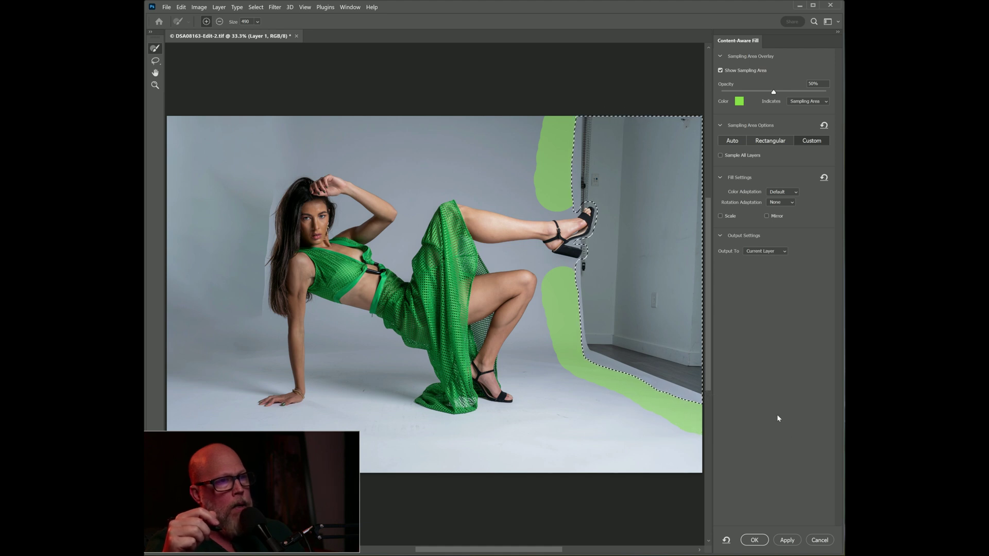
left_click(754, 539)
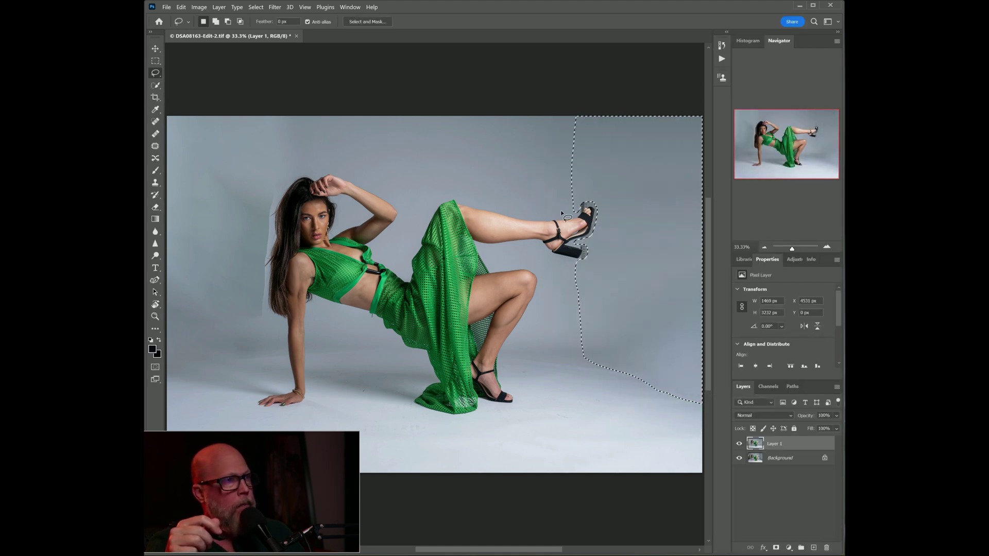
key("ctrl+d")
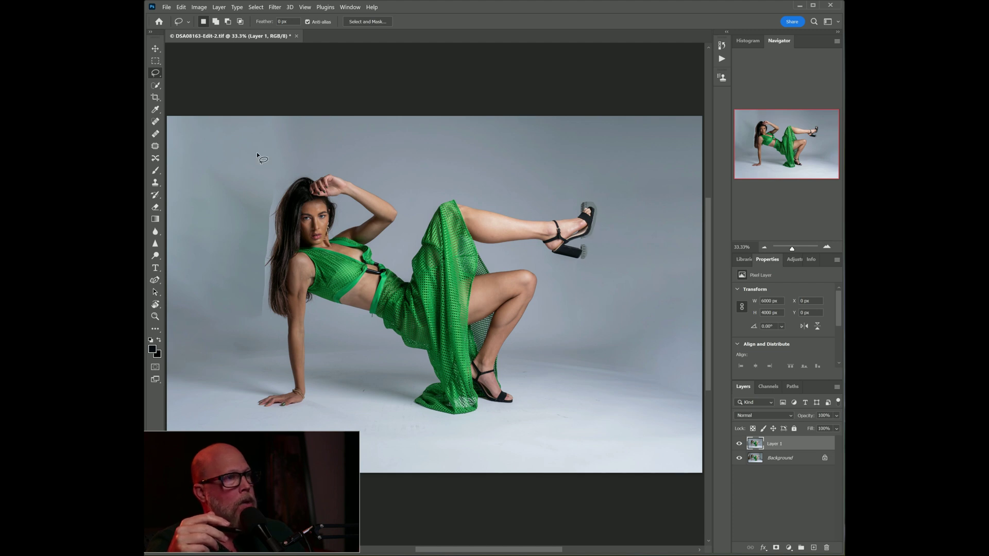
Step: Select the model with the Quick Selection tool and subtract the leftover patch above the raised toes using a size 90 brush
left_click(155, 85)
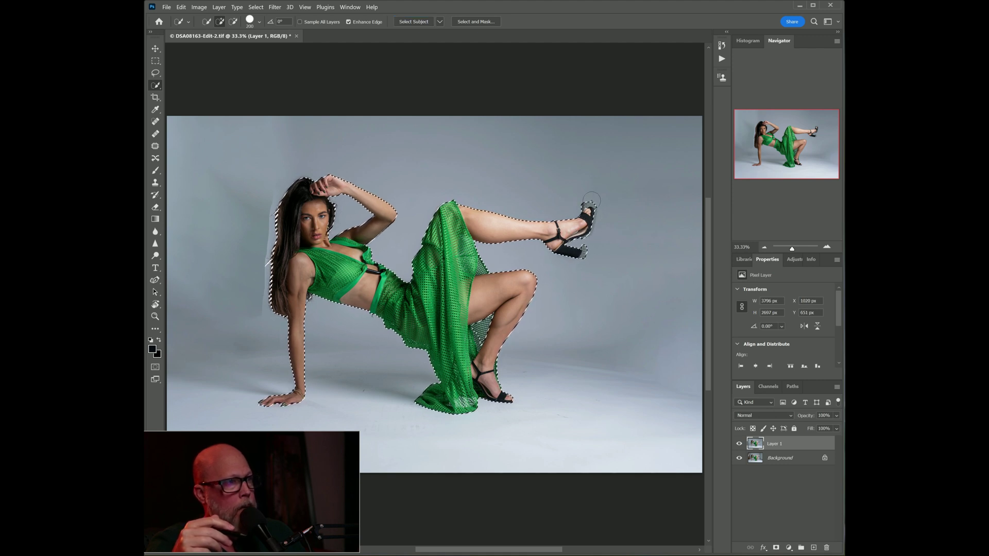
scroll(592, 198, "up", 5)
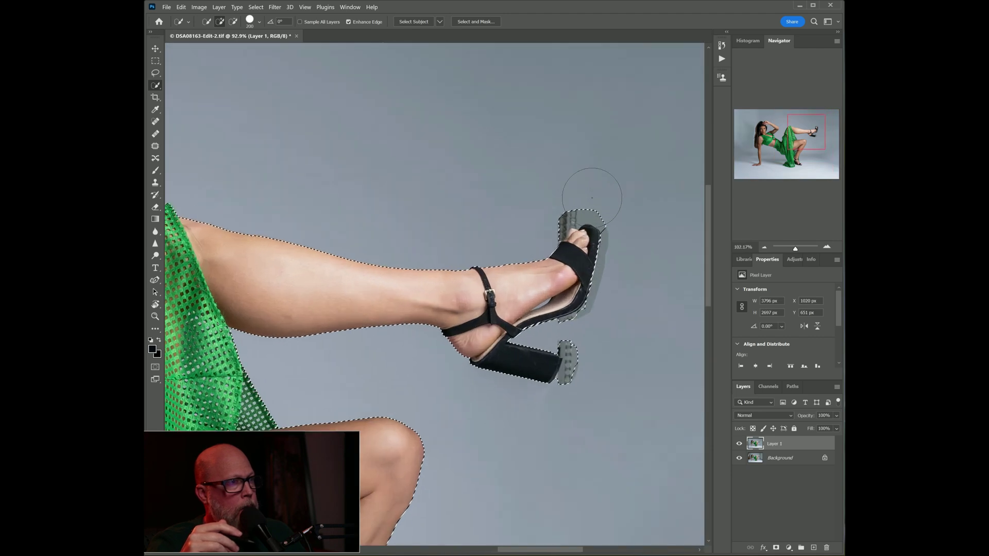
key("alt")
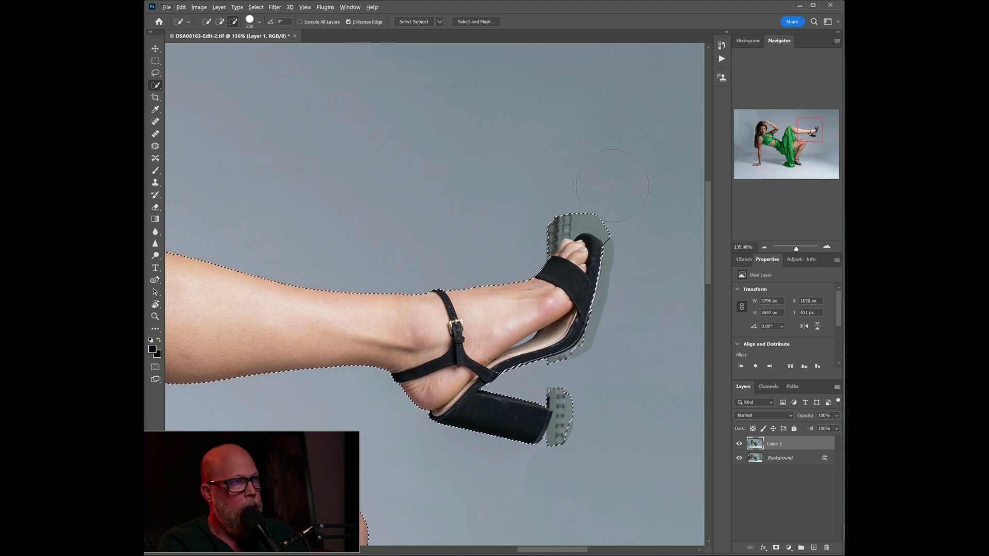
key("bracketleft")
key("bracketleft")
key("bracketleft")
key("bracketleft")
key("bracketleft")
key("bracketleft")
key("bracketleft")
key("bracketleft")
key("bracketleft")
key("bracketleft")
key("bracketleft")
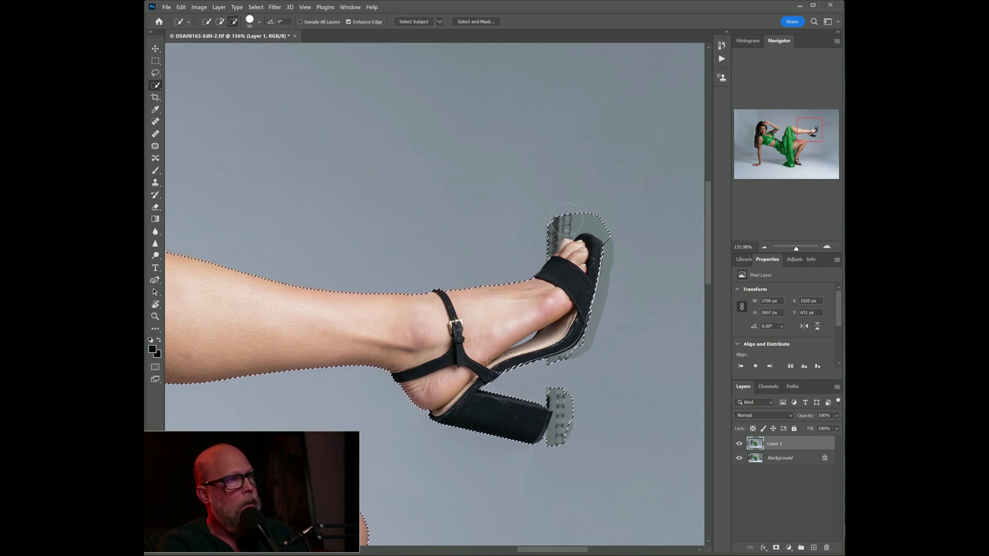
left_click_drag(571, 219, 576, 242)
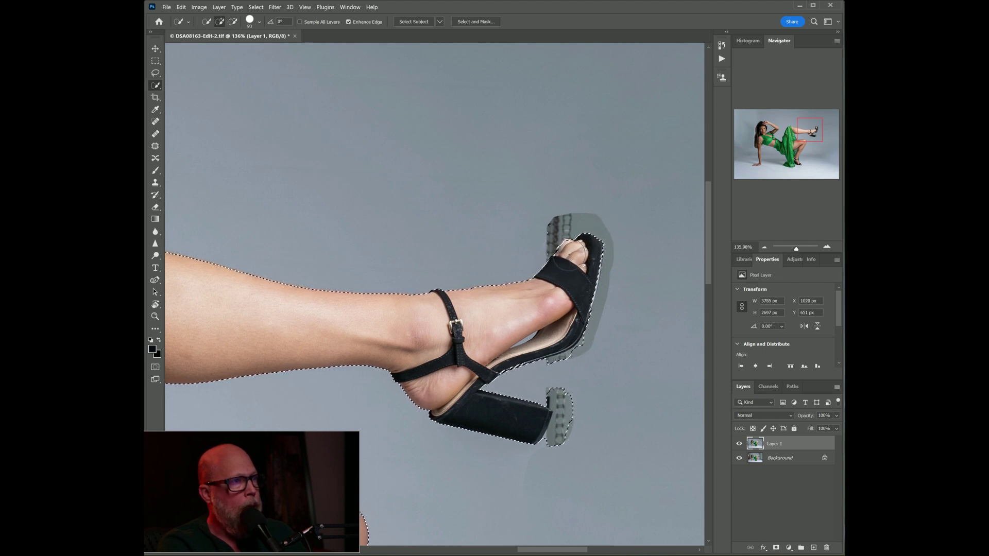
Step: Refine the selection around the raised shoe, excluding the leftover patch at the heel and following the sole's edge
key("alt")
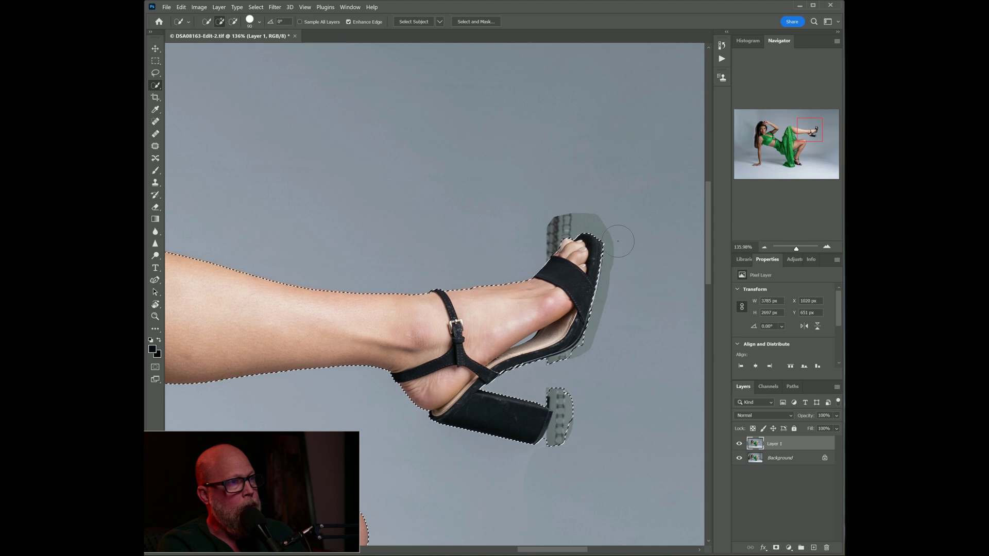
key("alt")
left_click_drag(584, 244, 592, 351)
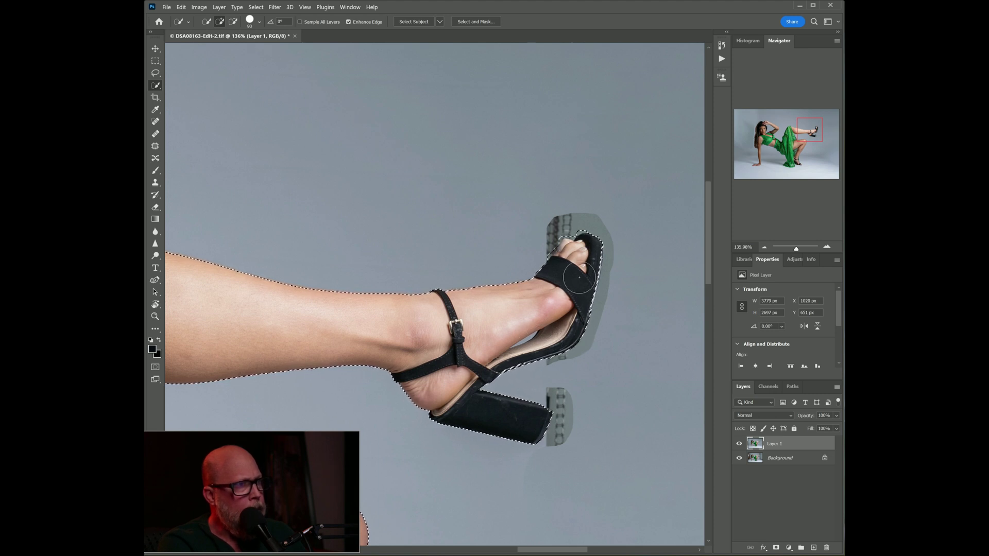
left_click_drag(583, 264, 575, 283)
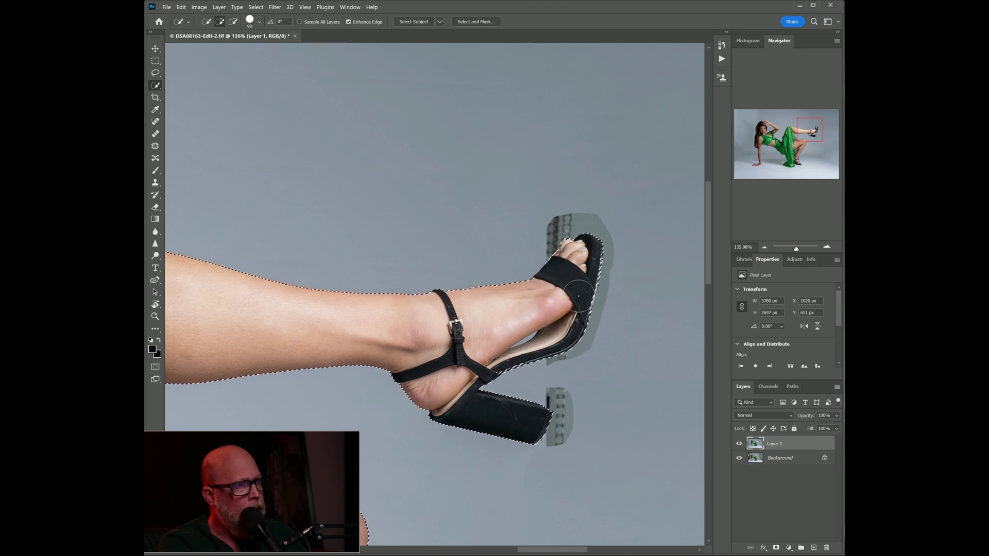
left_click_drag(575, 283, 578, 306)
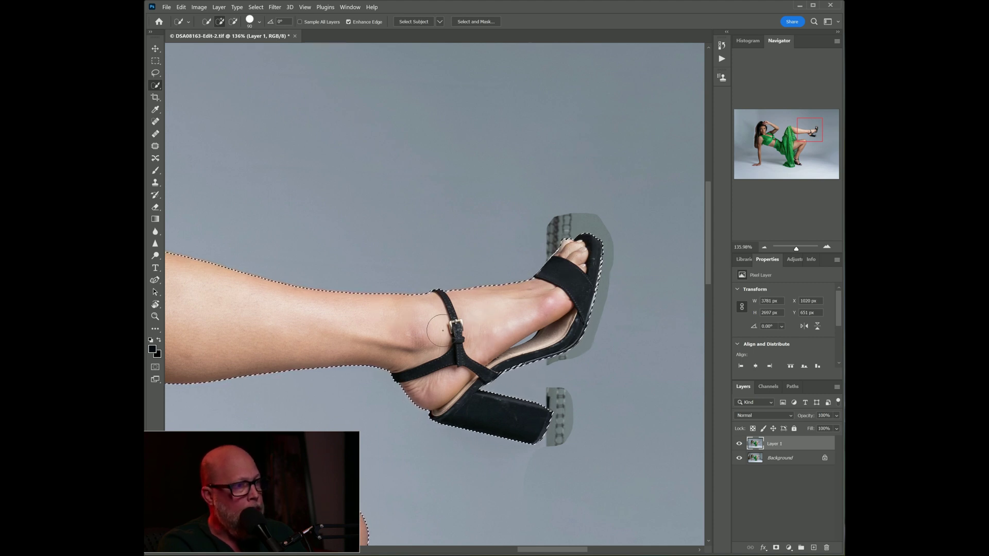
Step: Invert the selection to cover the backdrop instead of the model and activate the Brush tool
key("ctrl+0")
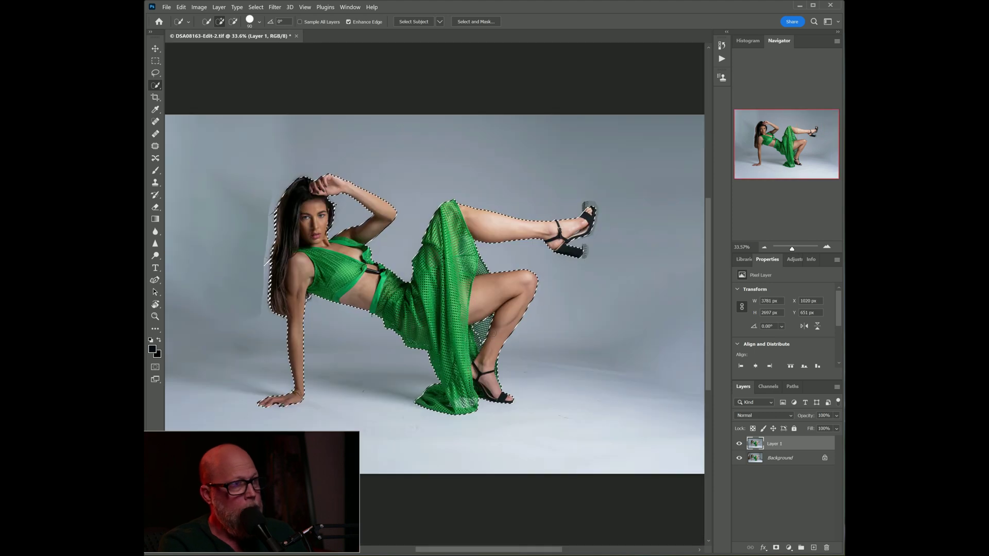
right_click(556, 232)
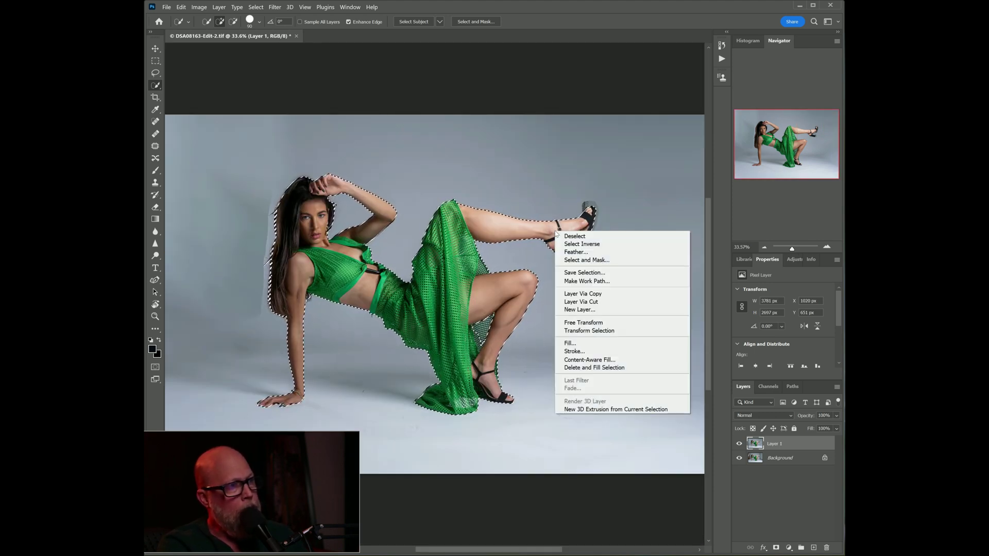
left_click(573, 244)
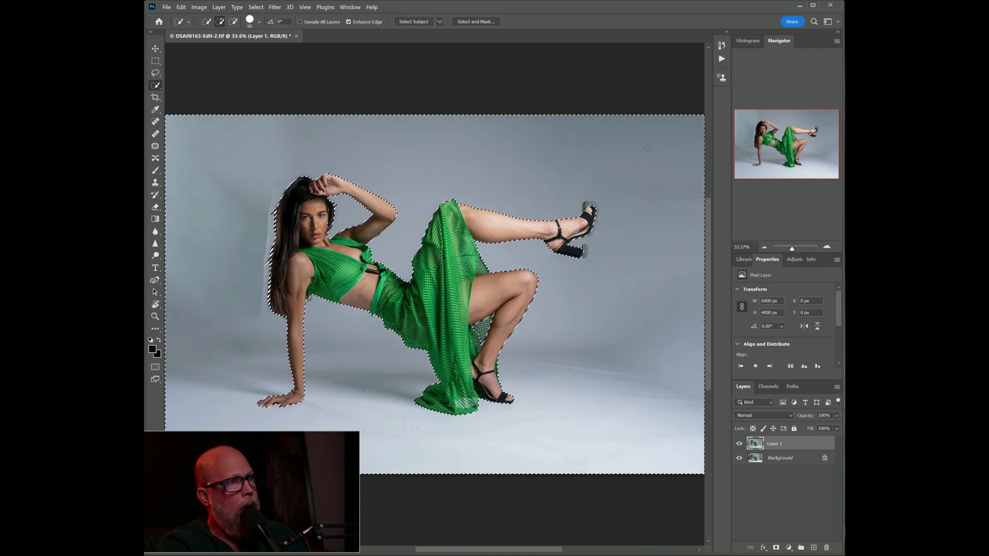
key("b")
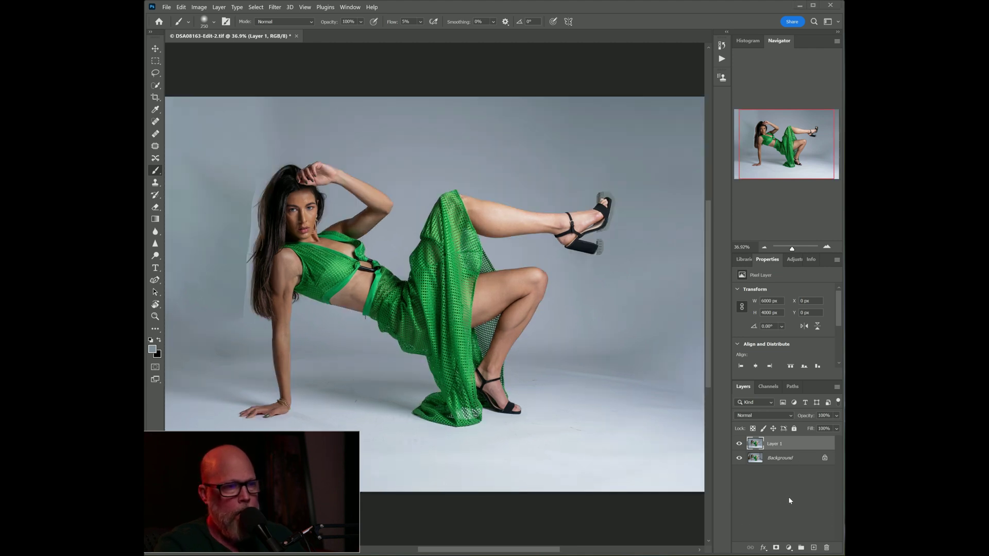
Step: Flatten the image and add a new empty layer above the background
right_click(789, 461)
left_click(821, 430)
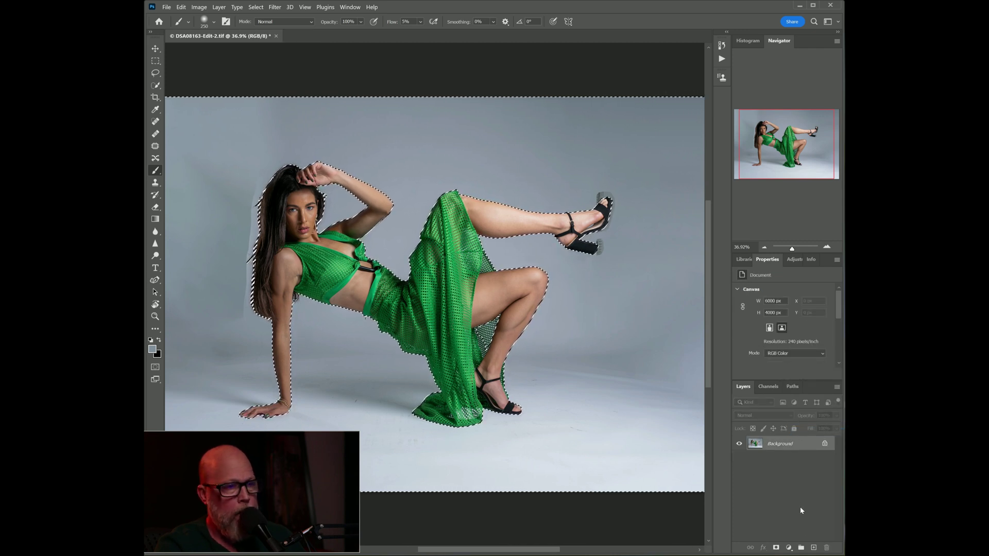
left_click(813, 548)
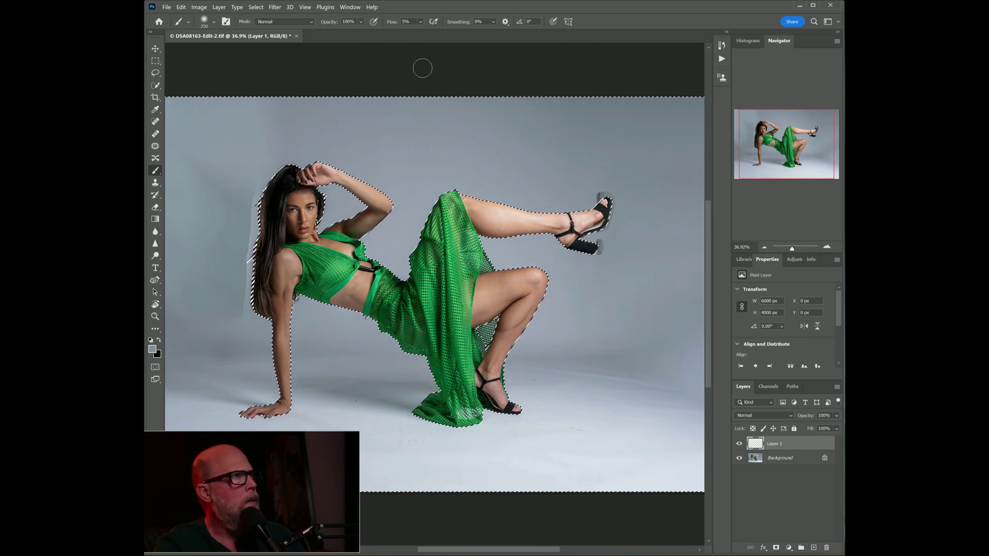
Step: Paint sampled backdrop color over the leftover patches at the raised toes and heel with 20% flow, reducing the brush to 175 px
type("20")
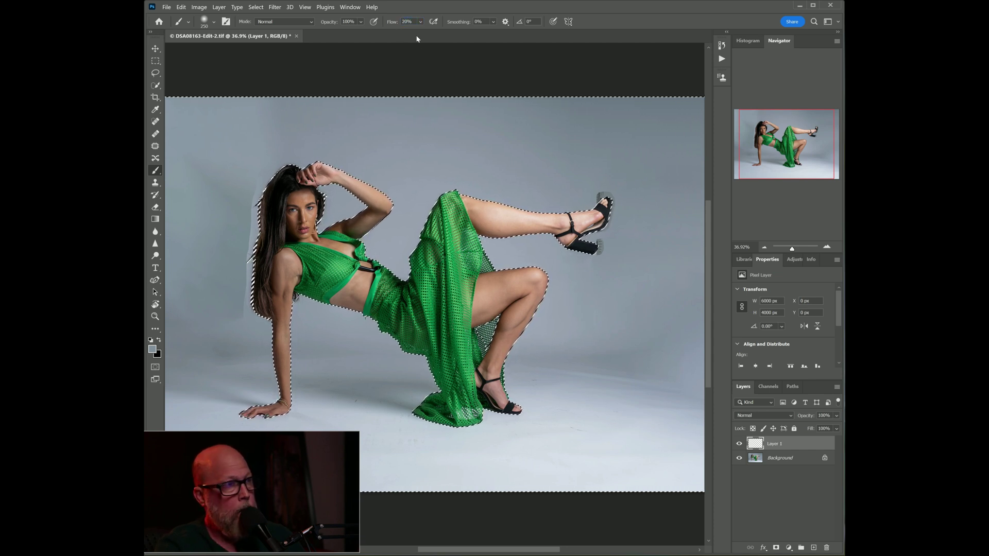
left_click(594, 183, "alt")
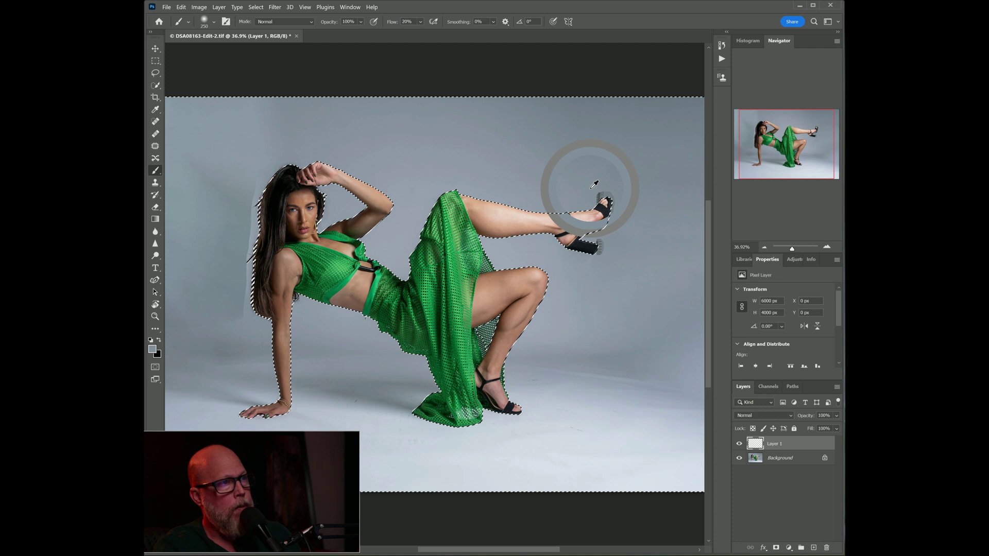
left_click(595, 185, "alt")
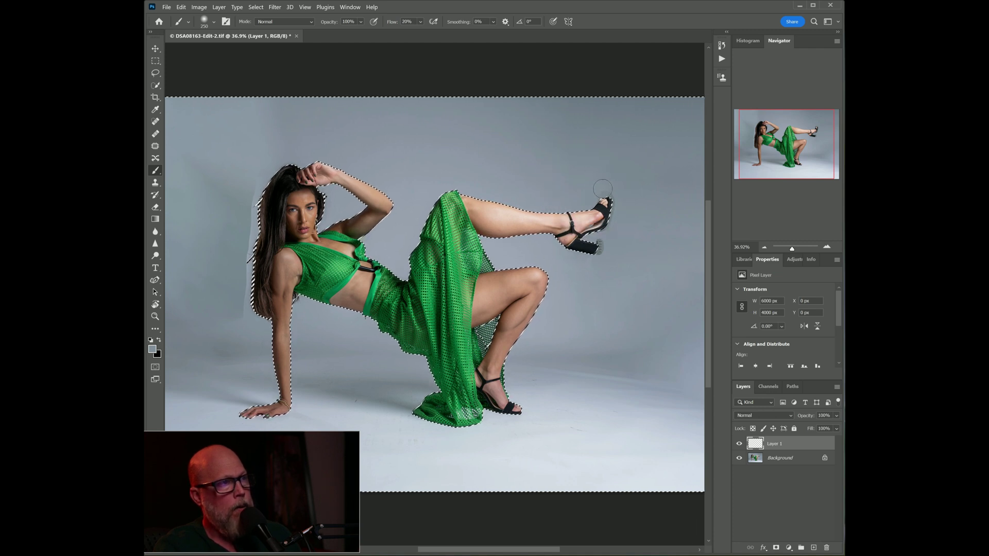
left_click(614, 221, "alt")
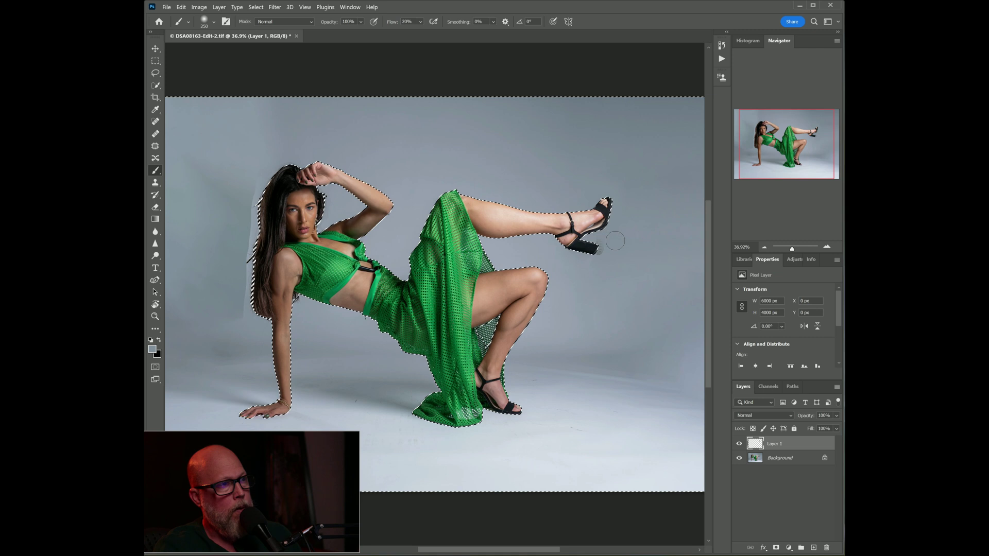
left_click_drag(599, 246, 603, 238)
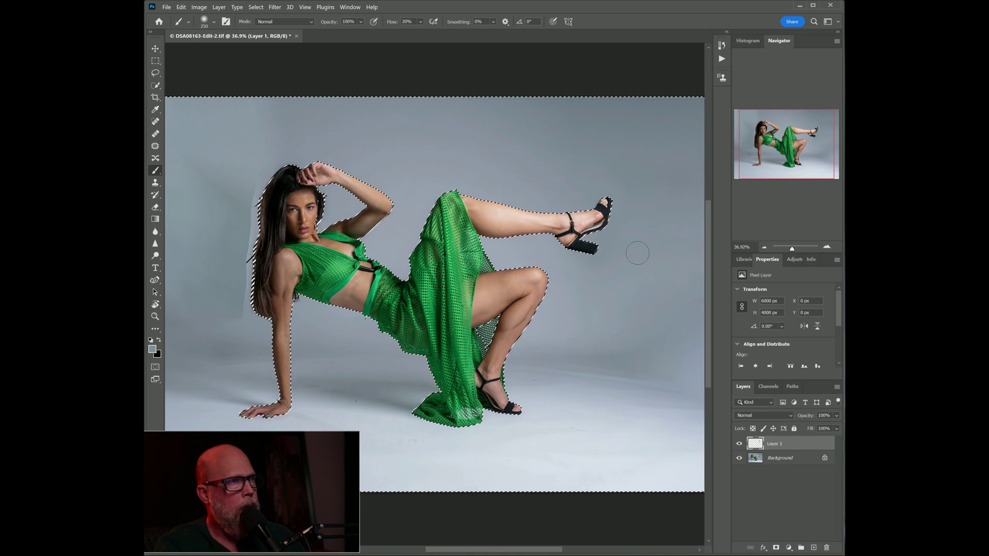
scroll(637, 252, "up", 5)
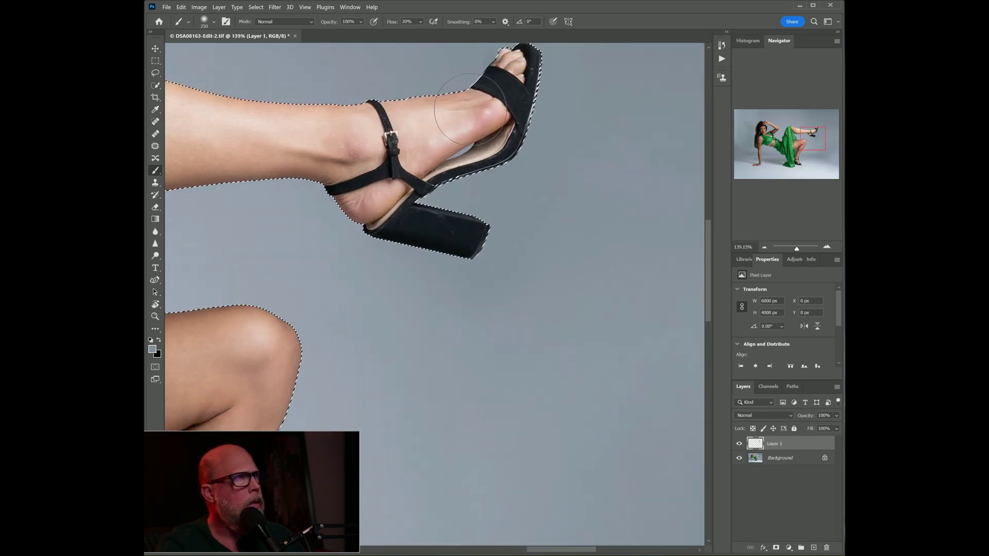
mouse_move(470, 103)
left_mouse_down()
mouse_move(585, 316)
mouse_move(605, 280)
left_mouse_up()
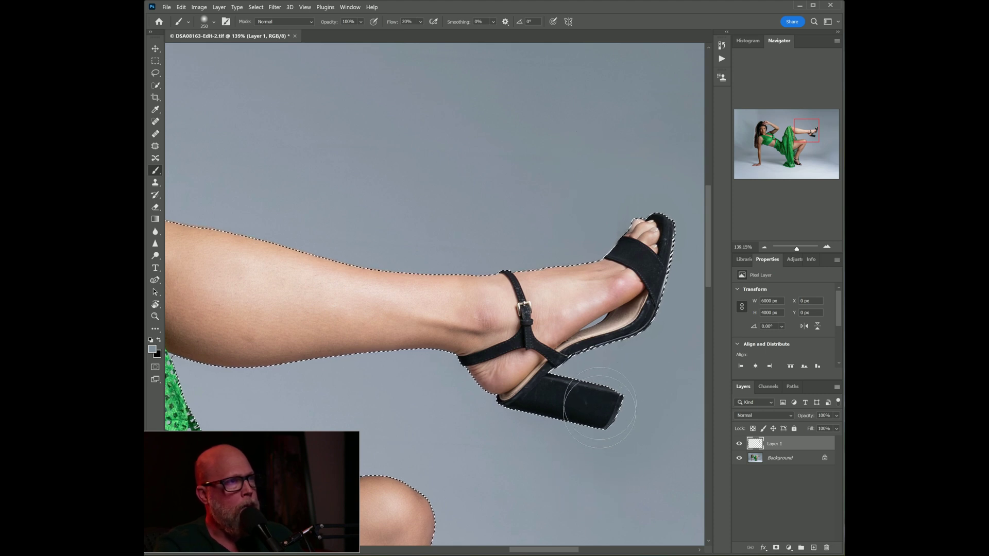
key("bracketleft")
key("bracketleft")
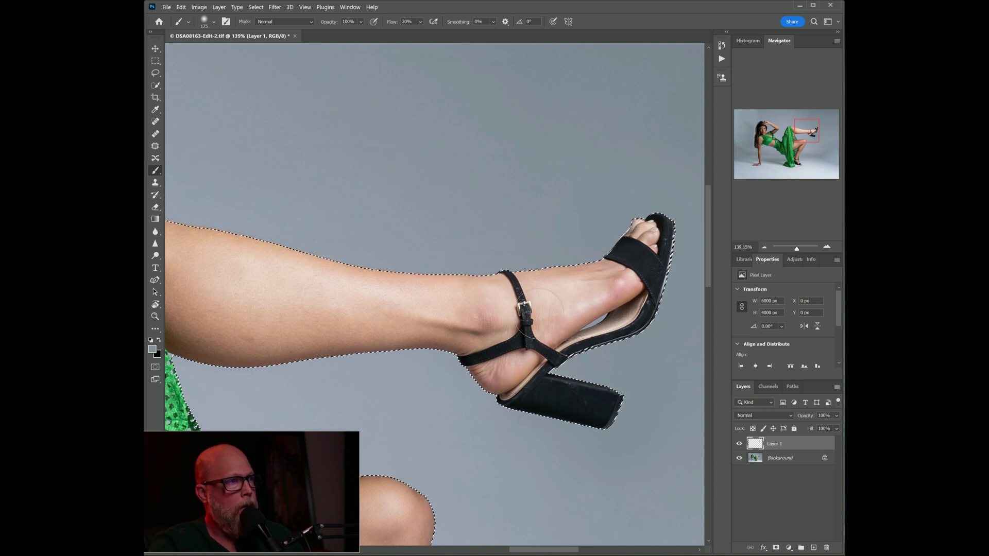
key("ctrl+0")
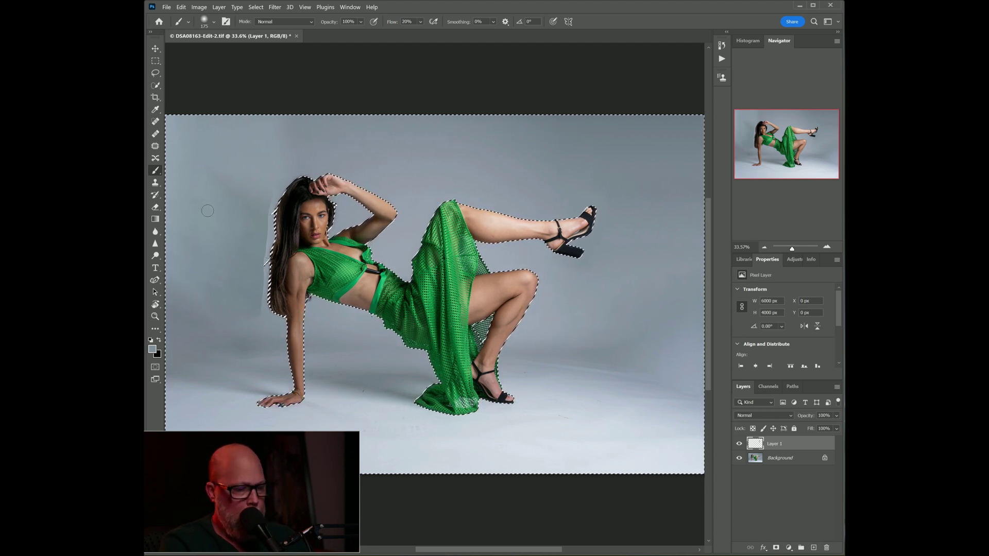
Step: Even out the backdrop tones around the model's head and hair with a soft brush of 800 to 1200 px, and clear the selection
left_click(204, 23)
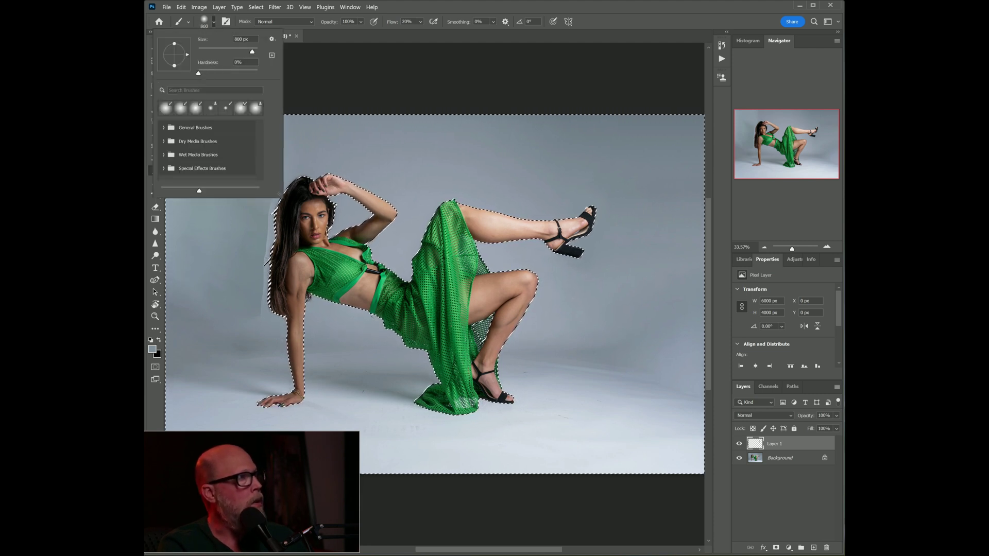
left_click(376, 55)
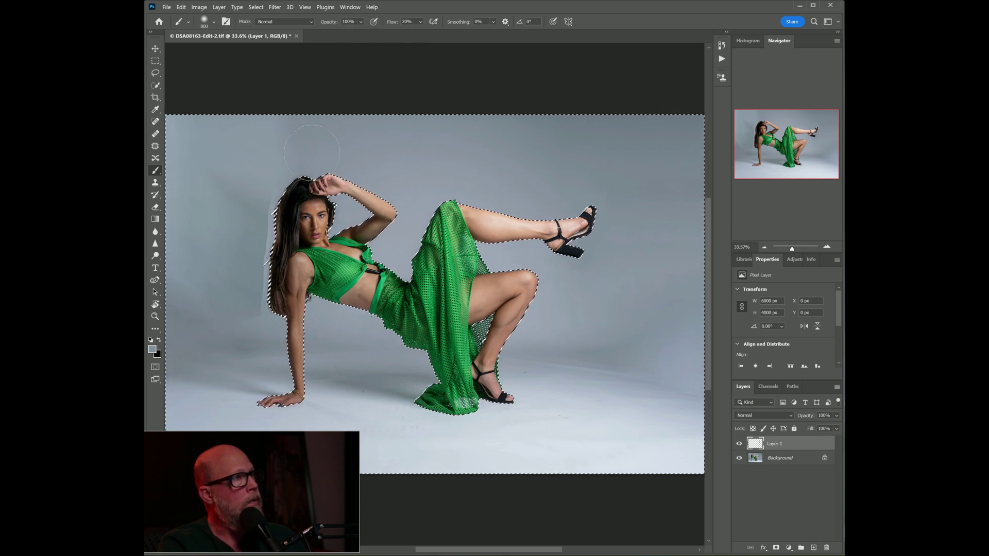
key("bracketright")
key("bracketright")
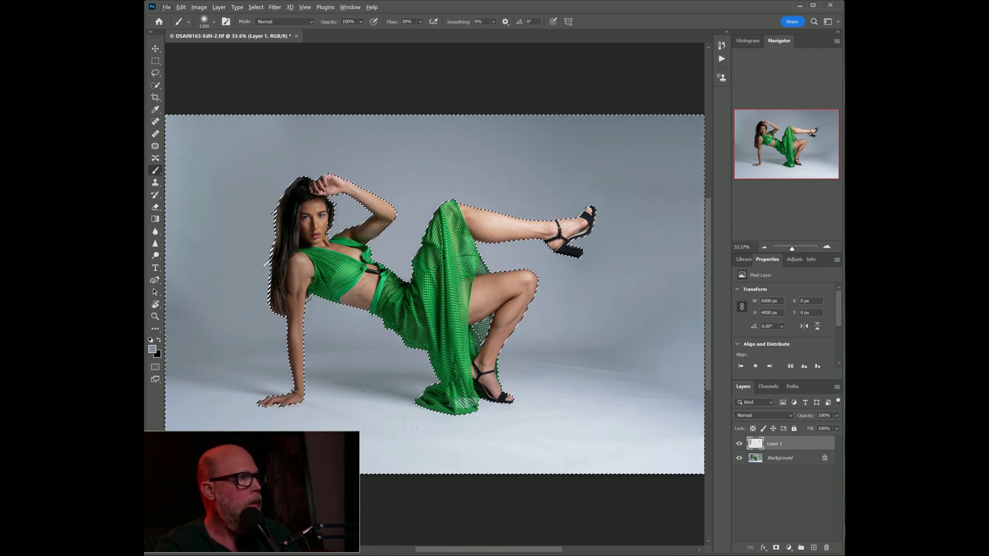
left_click(155, 61)
left_click(245, 76)
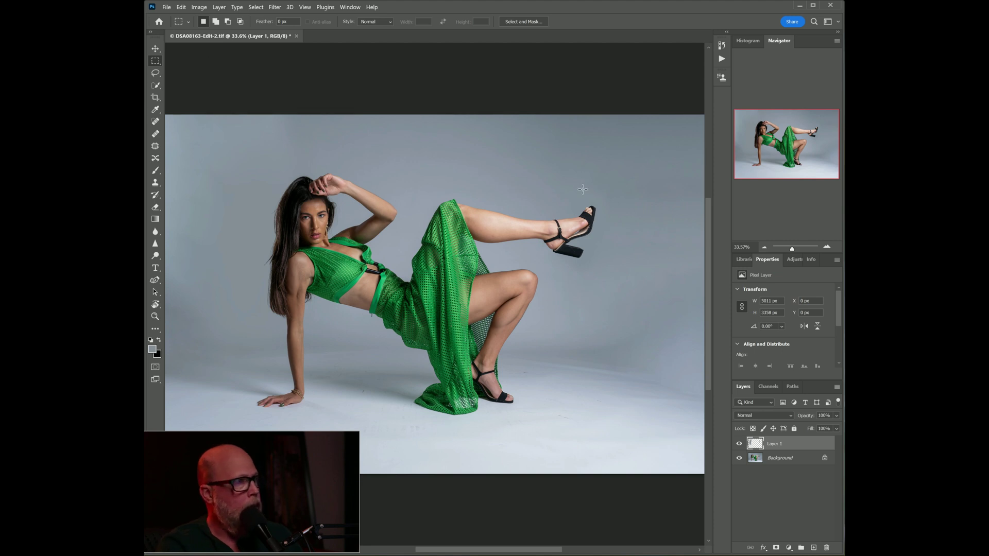
Step: View the whole retouched image, compare it with the original photo in Lightroom Classic, and return to Photoshop
key("ctrl+minus")
key("ctrl+minus")
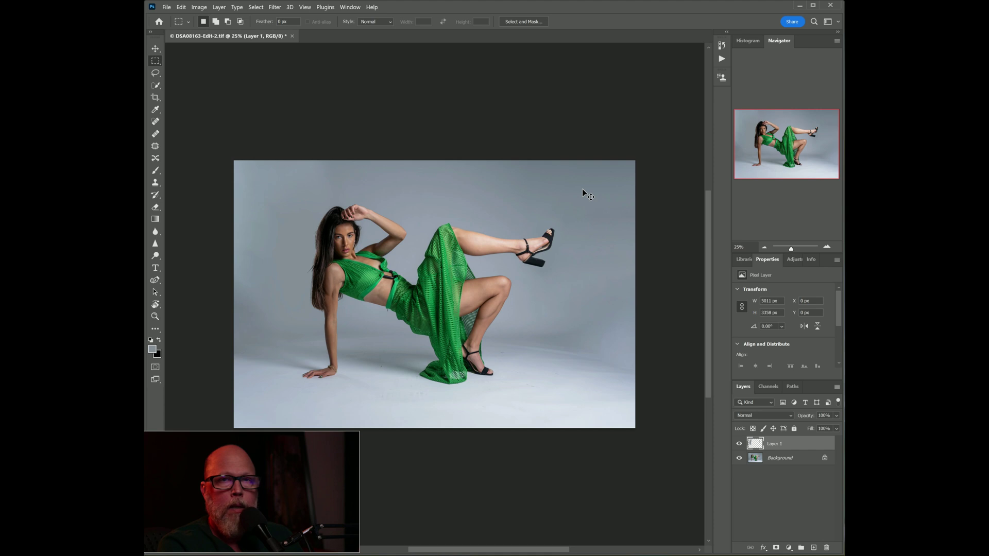
key("alt+Tab")
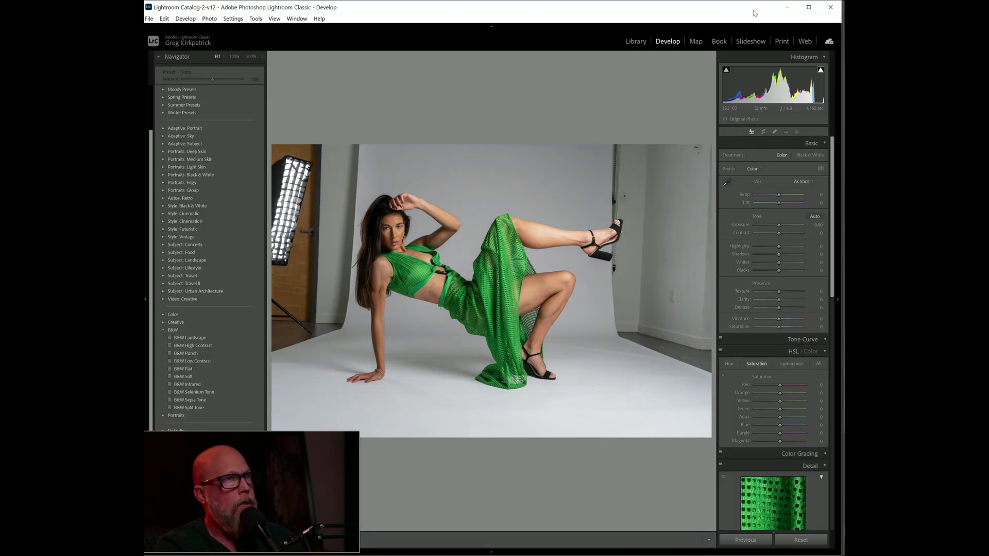
left_click(788, 9)
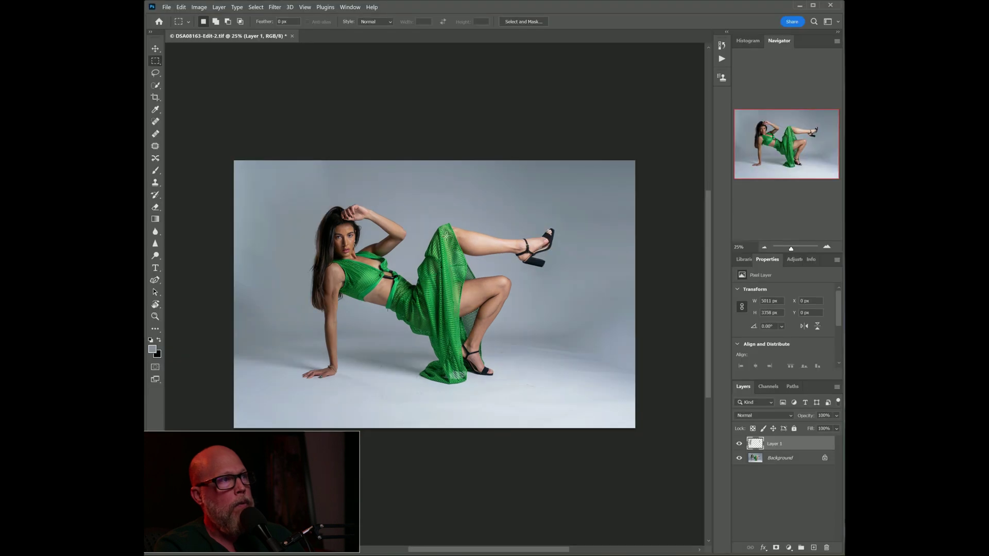